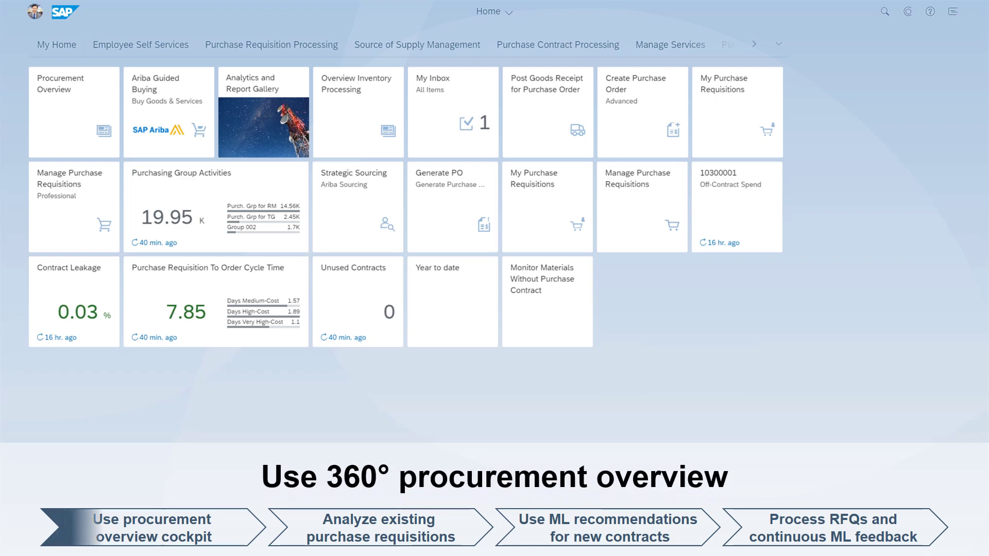
Step: Filter the procurement overview's requisition items to Open, then list all 1,141 purchase requisitions
left_click(74, 117)
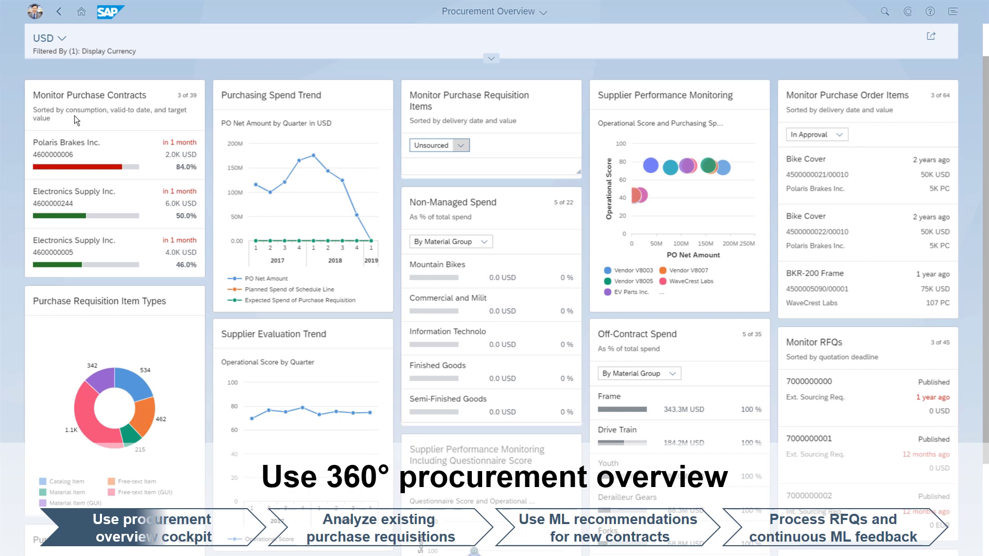
left_click(461, 147)
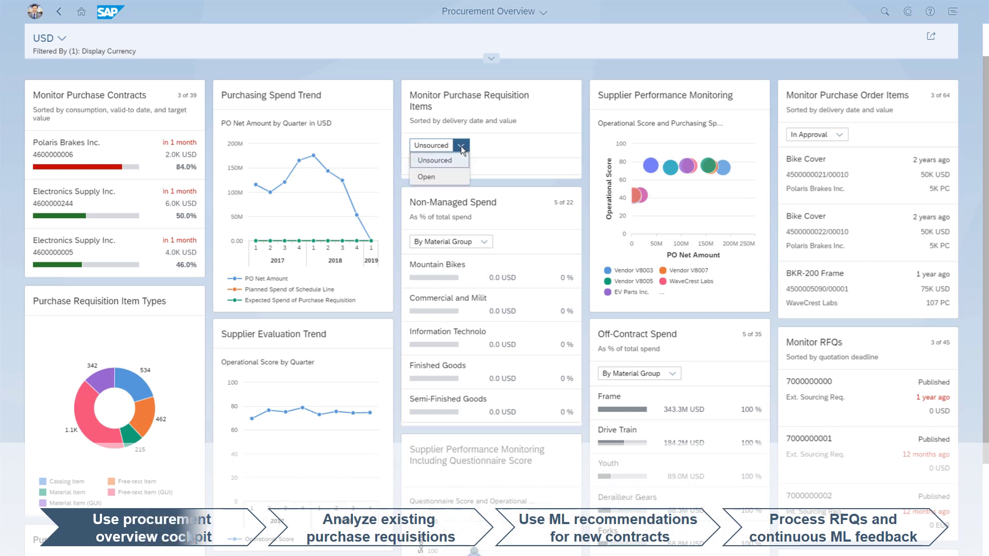
left_click(428, 176)
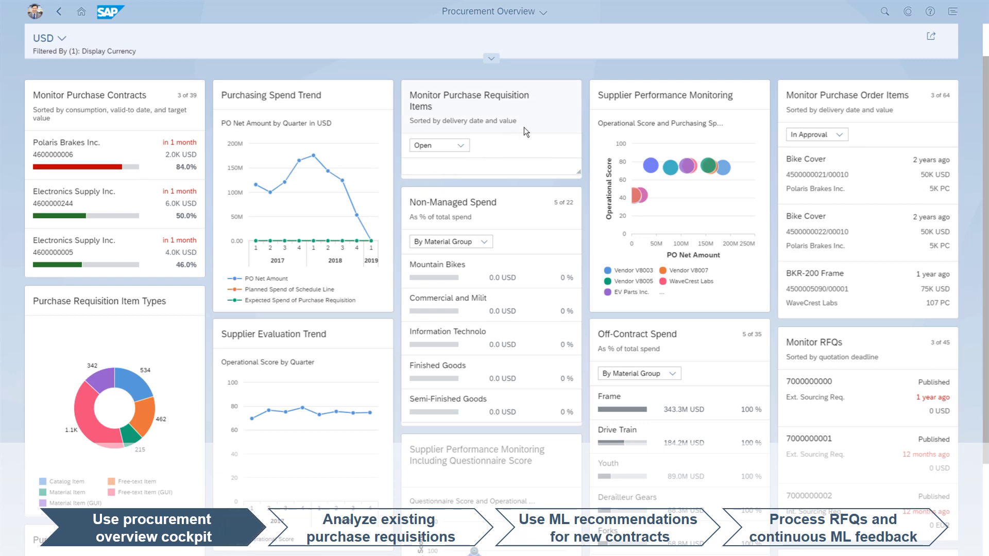
left_click(552, 114)
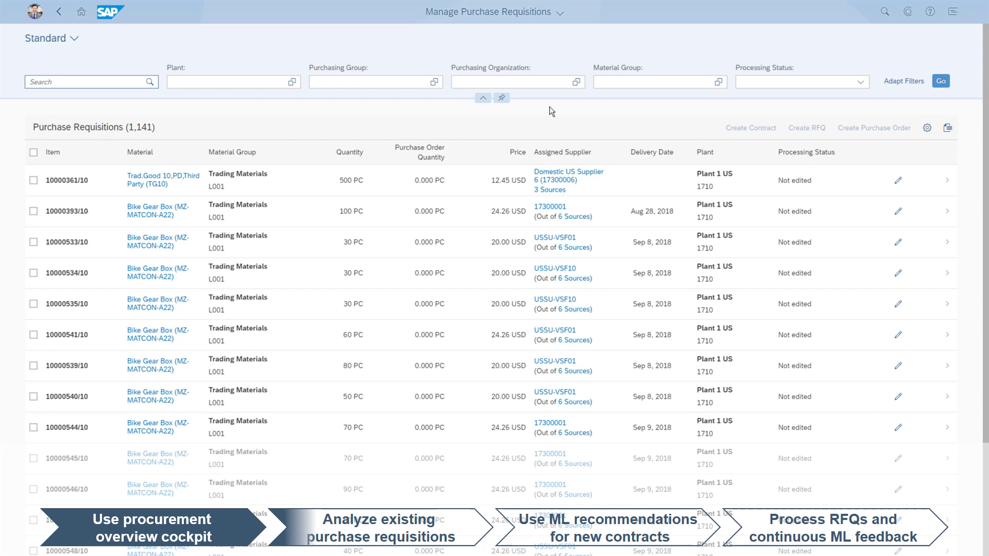
left_click(568, 216)
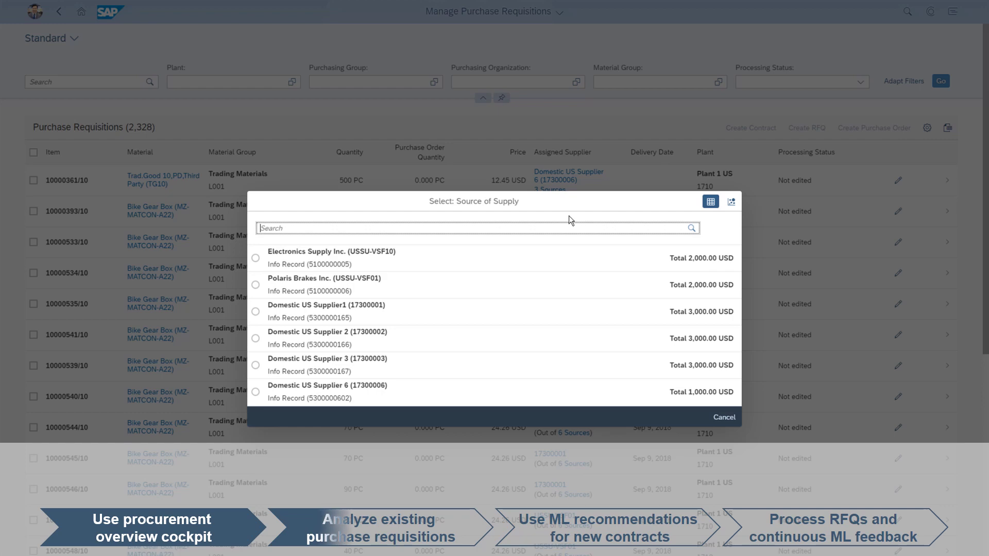
left_click(732, 202)
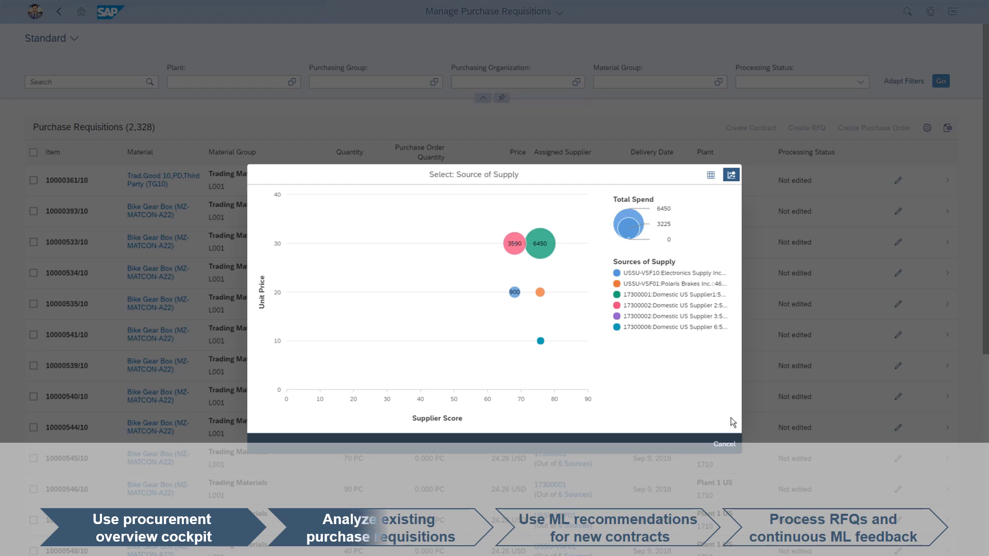
left_click(725, 444)
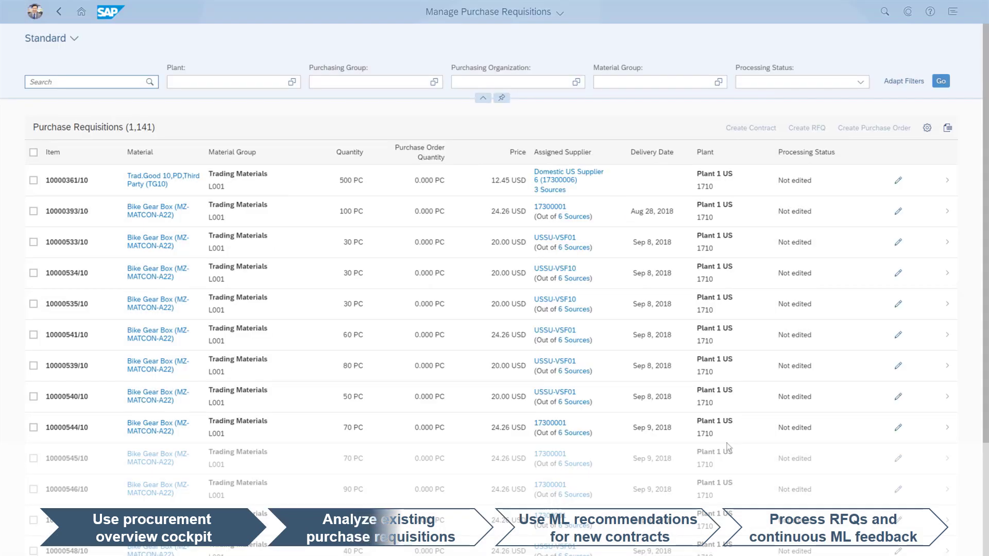
Step: View the Bike Gear Box (MZ-MATCON-A22) purchase orders and show its related apps
left_click(145, 212)
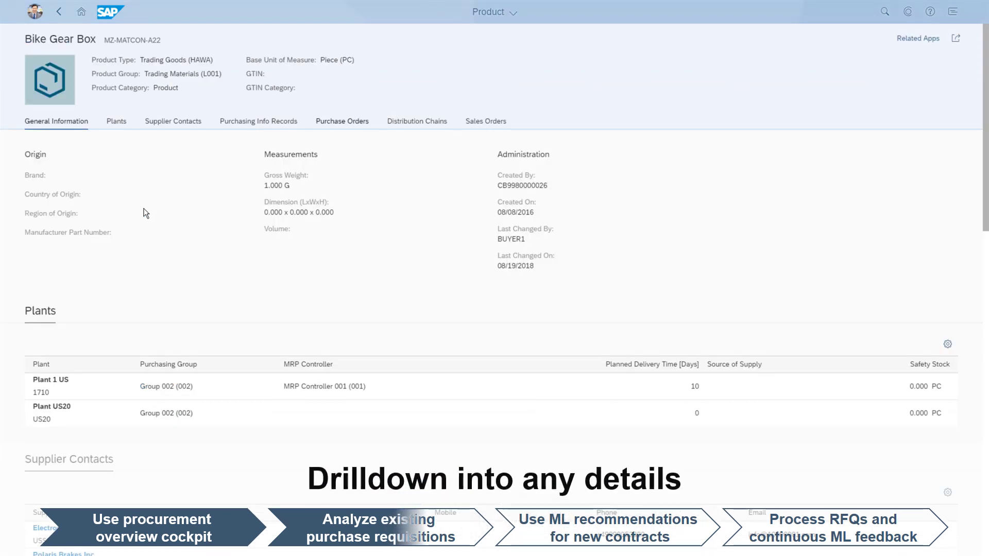
left_click(332, 125)
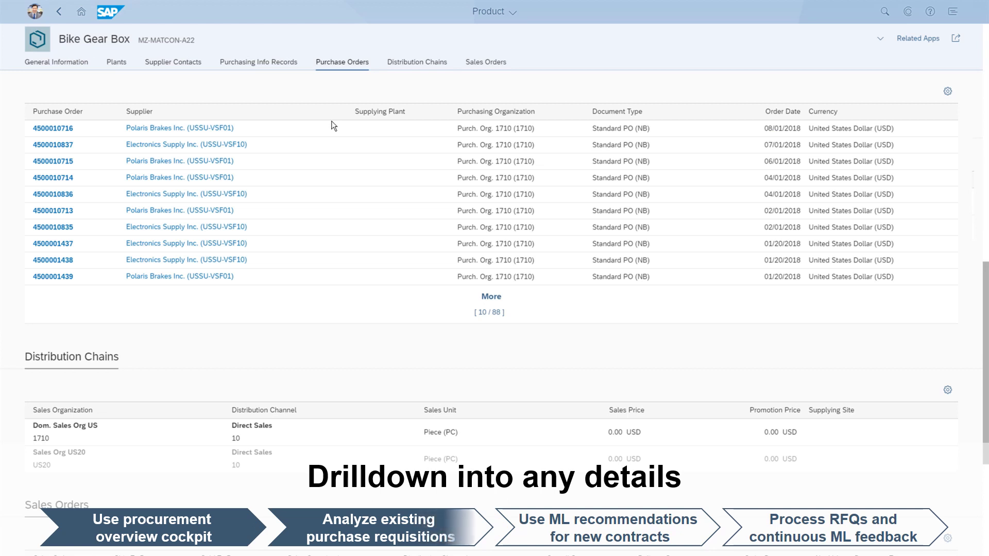
left_click(916, 39)
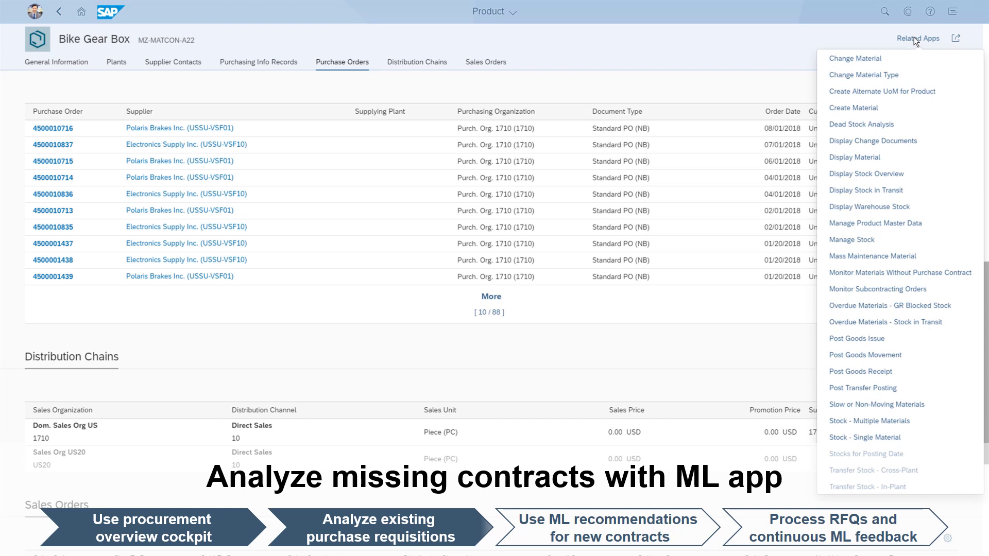
Step: In Monitor Materials Without Purchase Contract, add Days Since Last Order, Number of Suppliers and Proposal Status columns
left_click(881, 273)
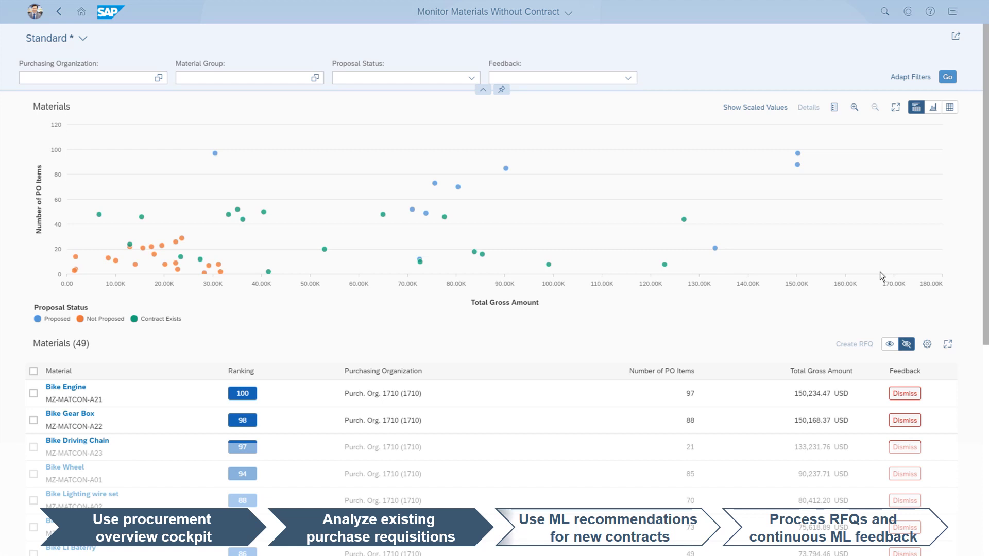
left_click(927, 344)
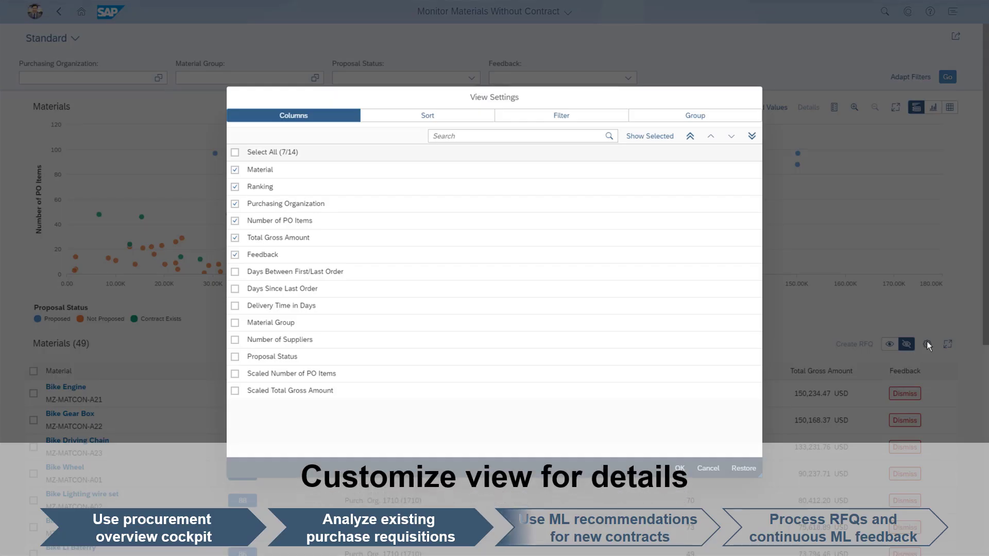
left_click(236, 289)
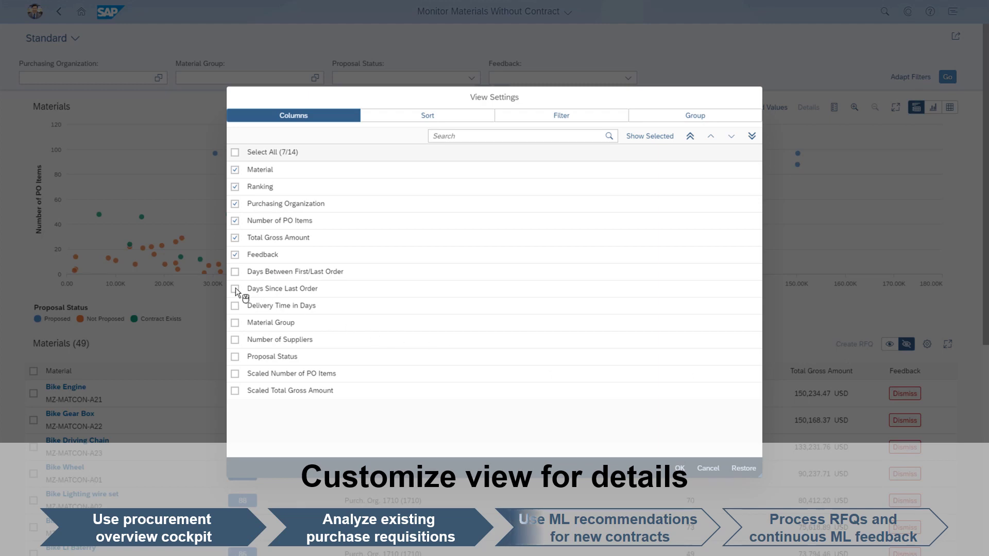
left_click(236, 340)
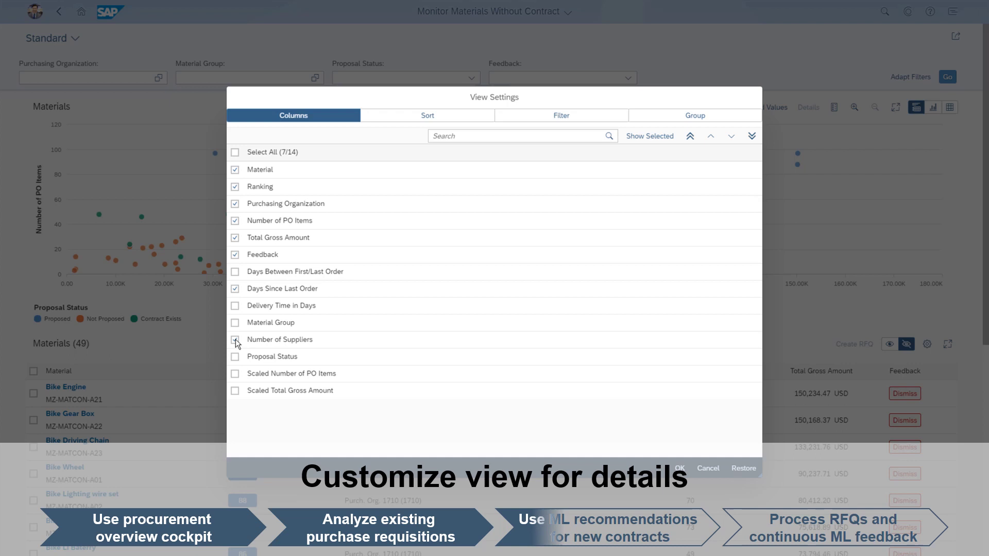
left_click(236, 357)
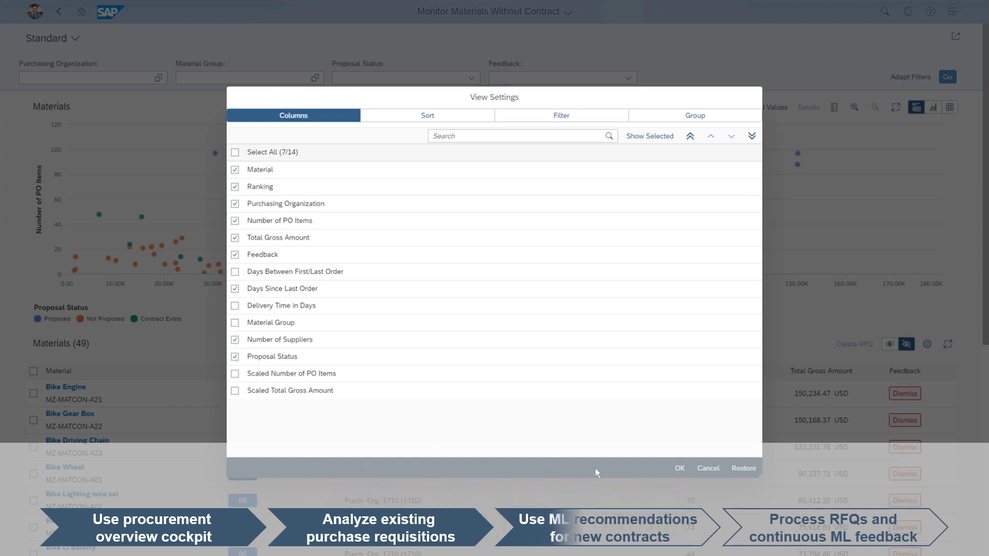
left_click(680, 468)
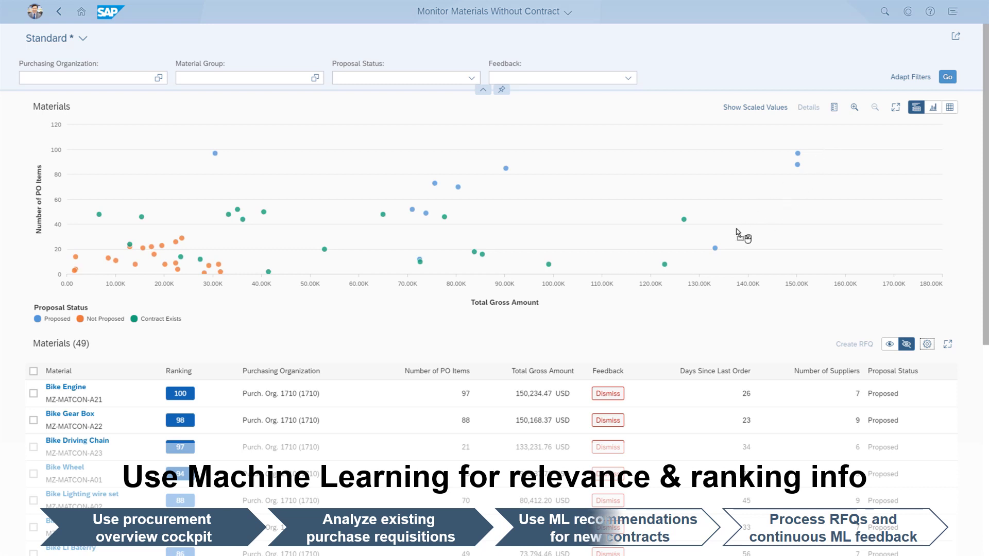
Step: Narrow the chart to the four highest-value materials and view Bike Gear Box's rank 98 details
left_click_drag(673, 258, 830, 132)
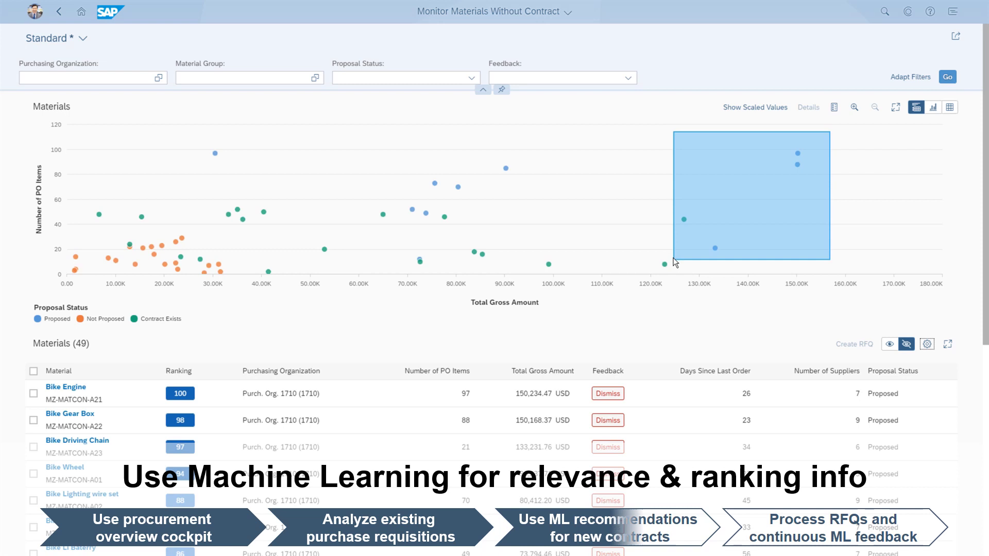
left_click_drag(673, 258, 675, 262)
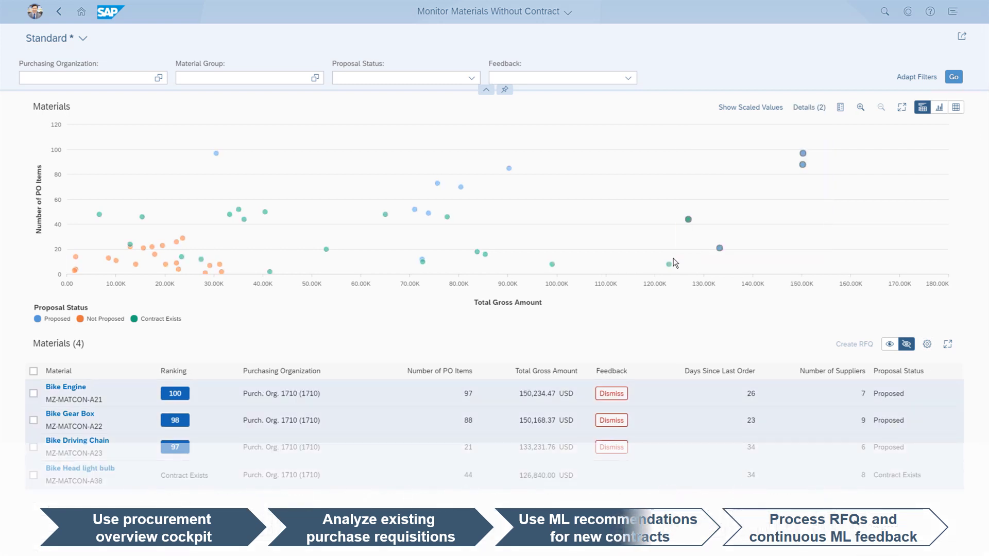
left_click(175, 421)
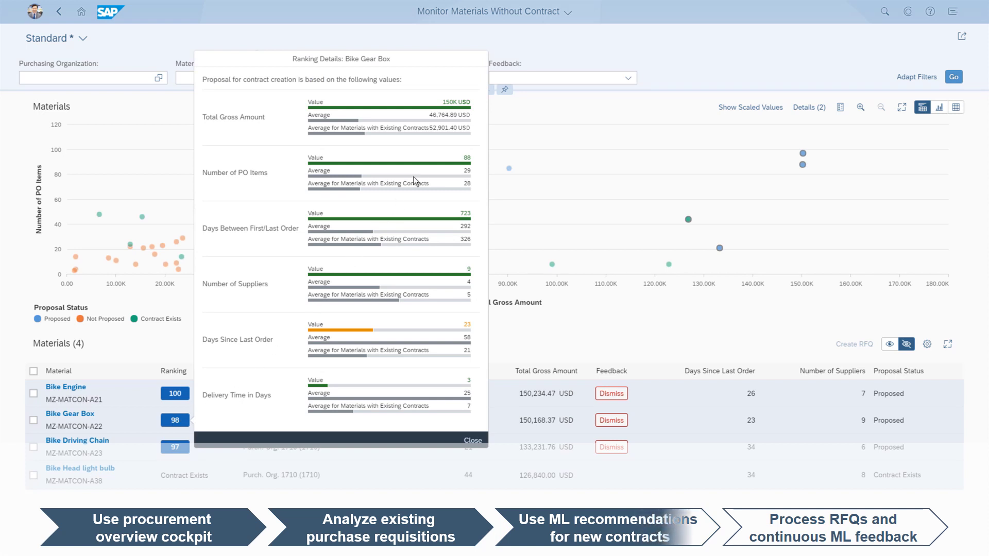
Step: Close the ranking details and select Bike Gear Box for a new RFQ
mouse_move(475, 99)
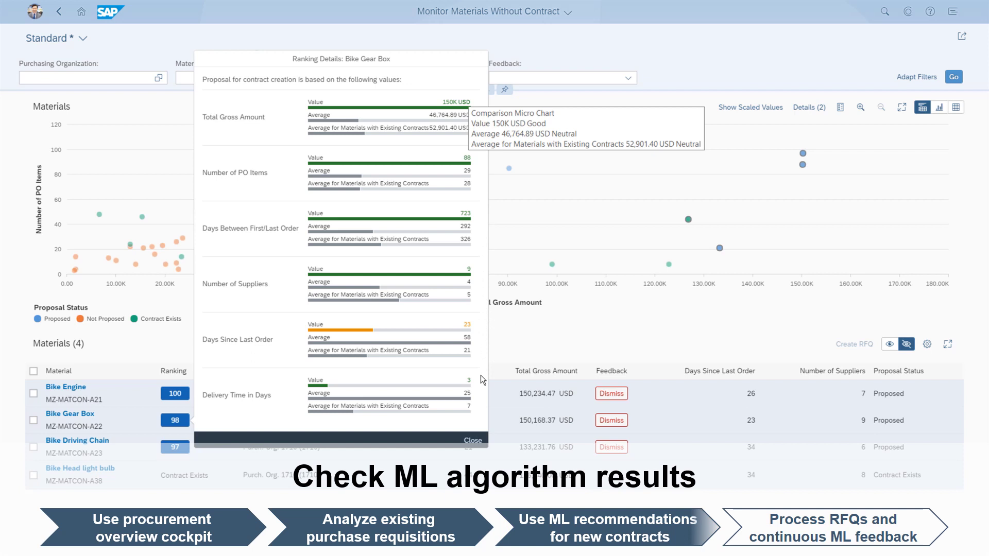
left_click(475, 439)
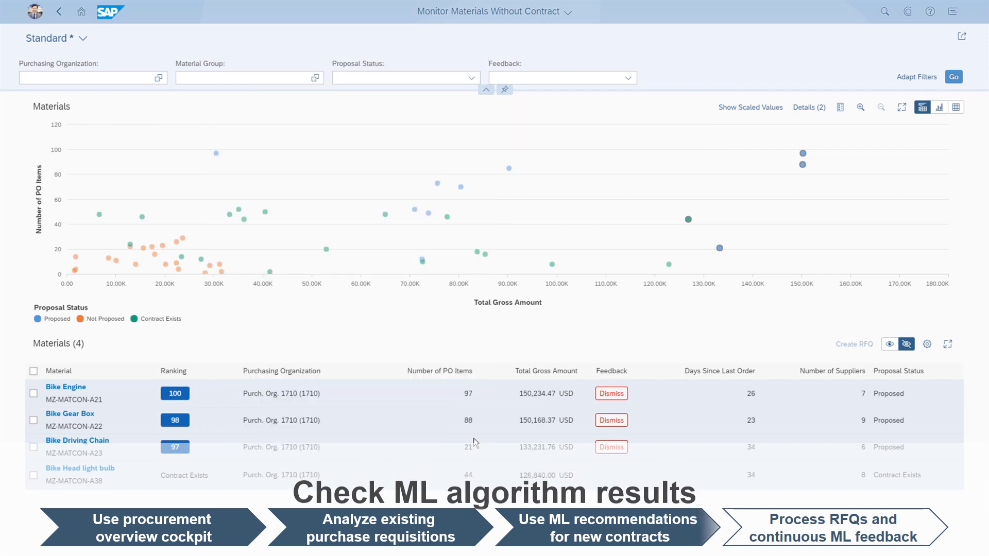
left_click(33, 420)
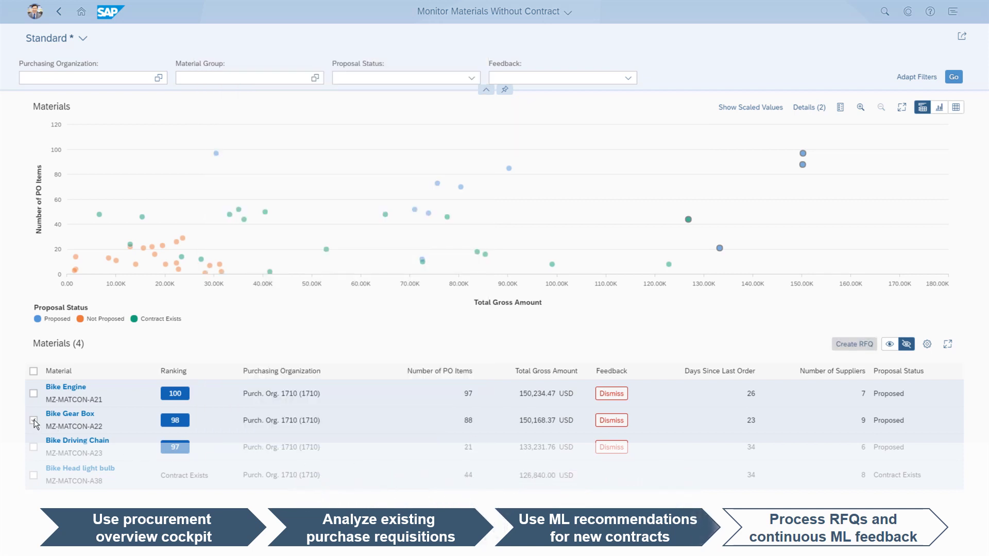
Step: Start an Ext. Sourcing Req. RFQ for Bike Gear Box with quotation deadline 09/07/2018
left_click(851, 344)
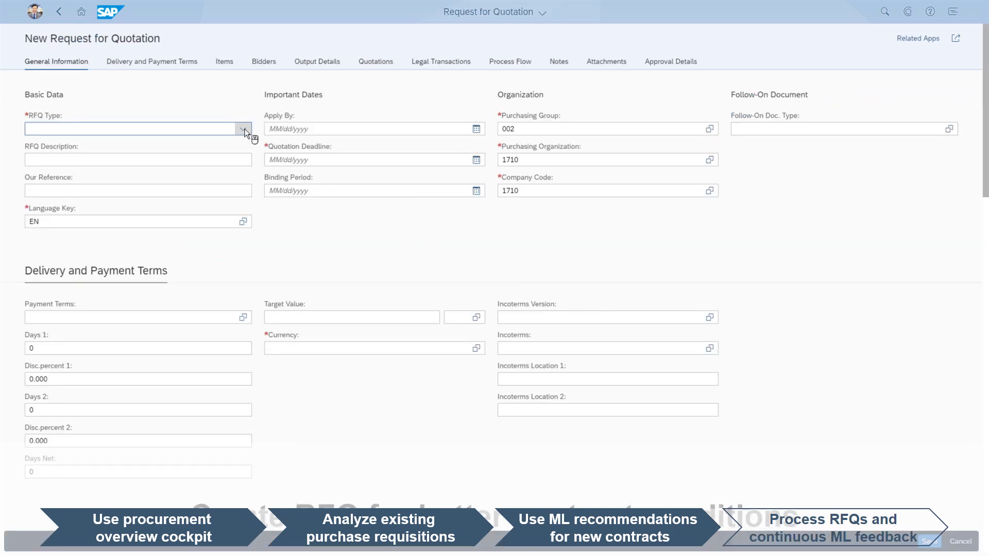
left_click(242, 129)
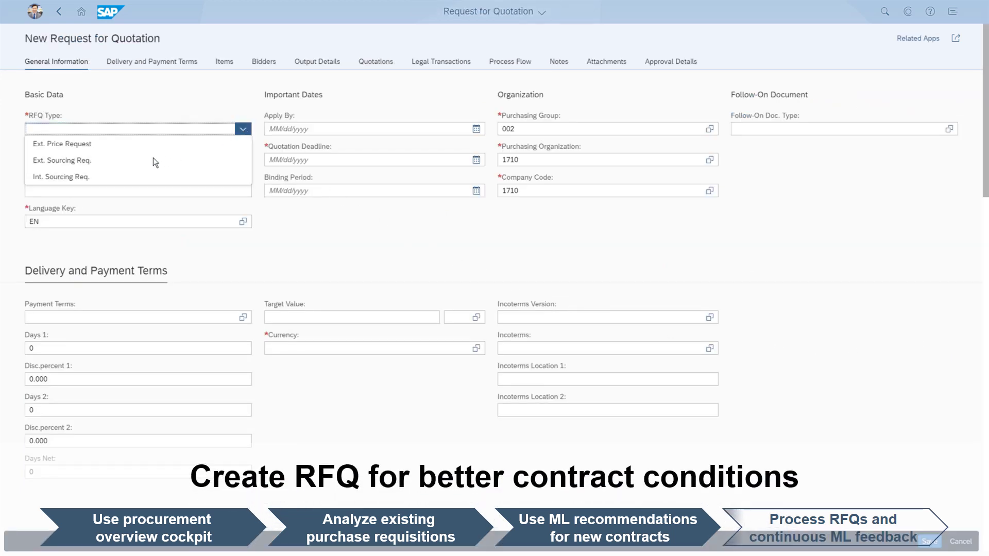
left_click(61, 161)
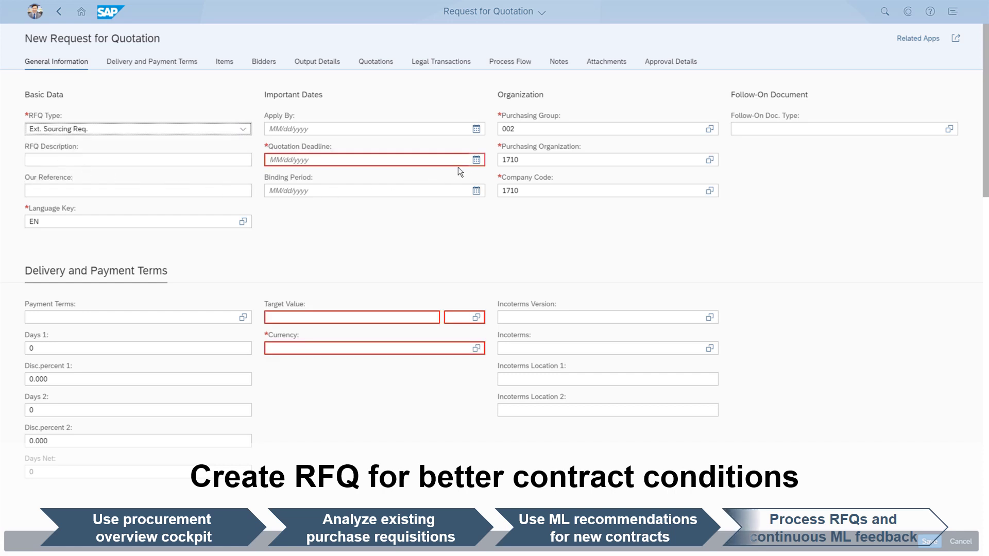
left_click(475, 159)
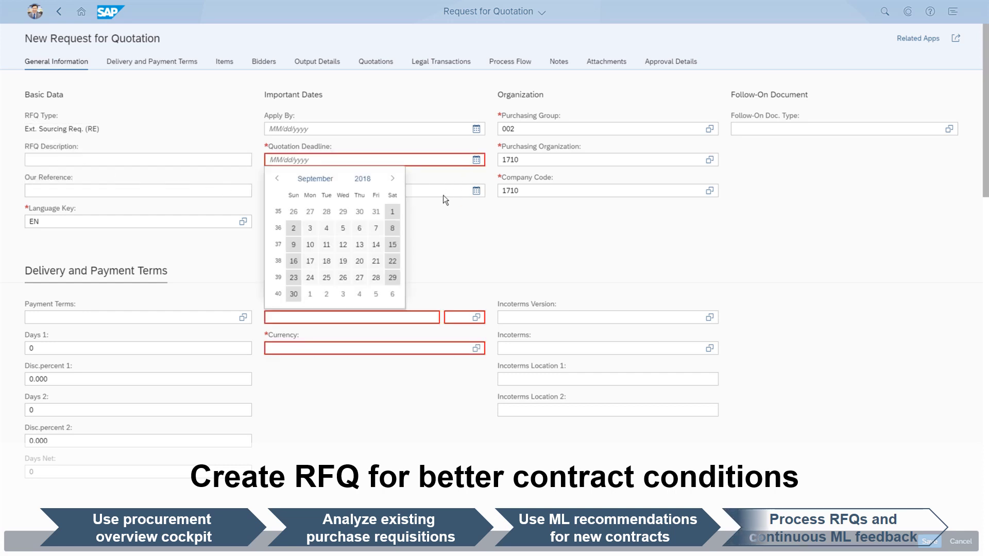
left_click(376, 230)
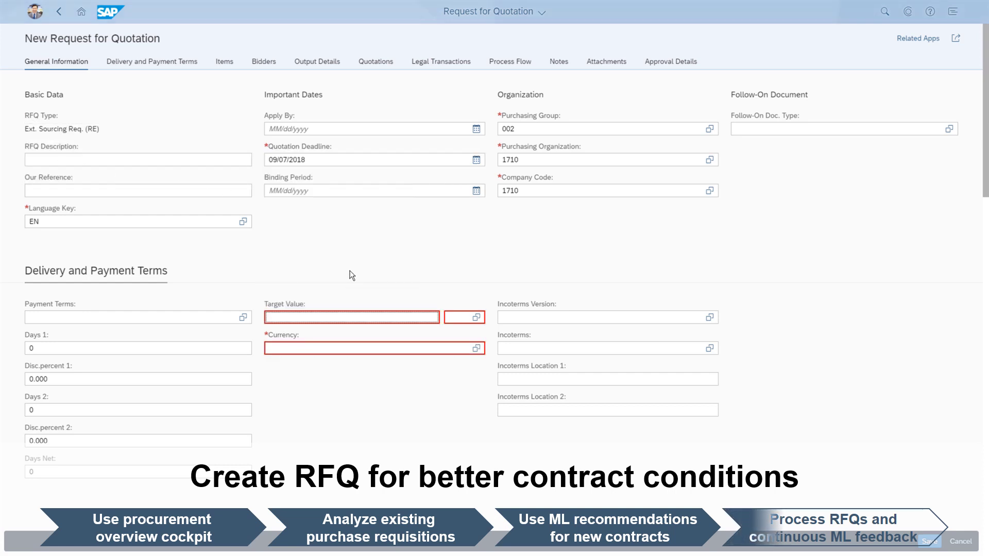
Step: Enter a target value of 100,000.00 USD and save the RFQ
left_click(292, 318)
type("100,000.00")
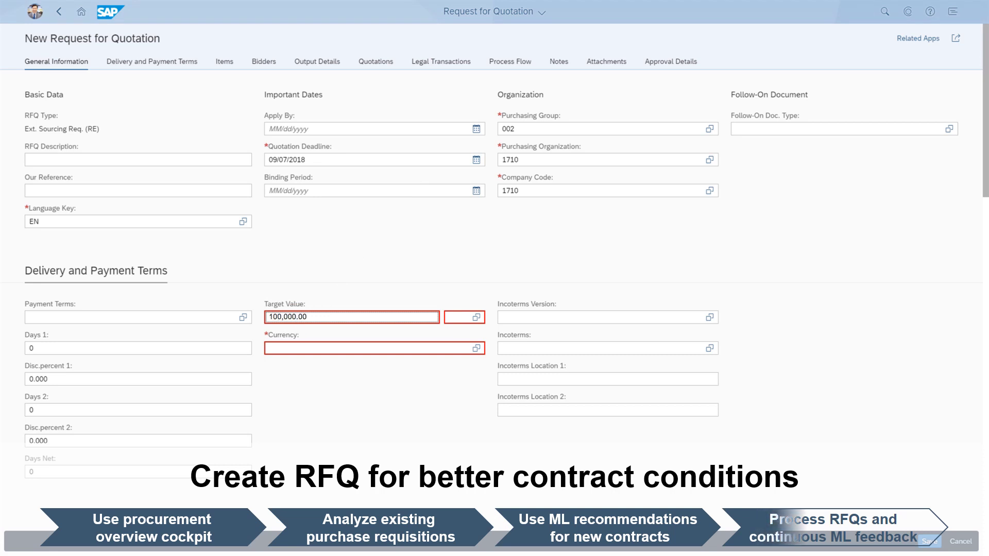
key("Tab")
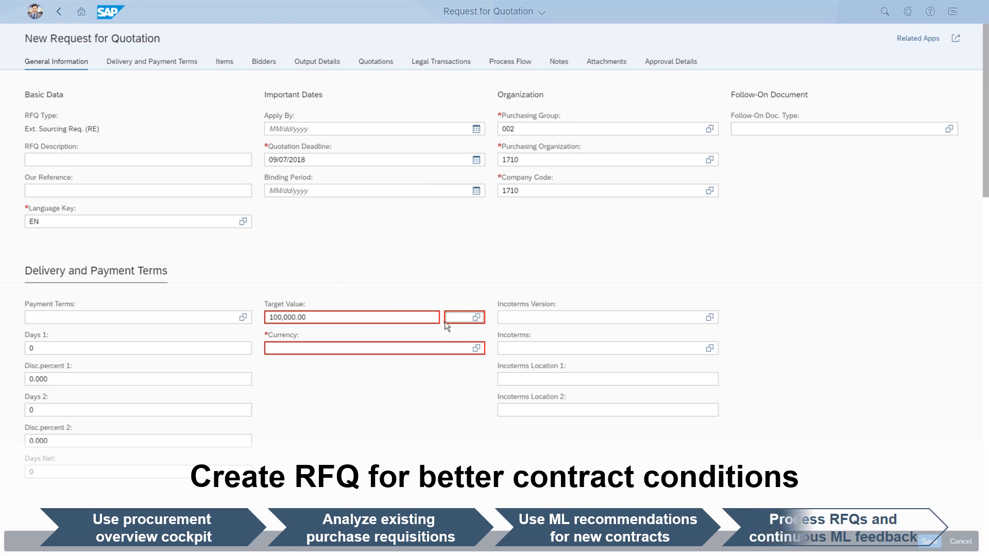
type("USD")
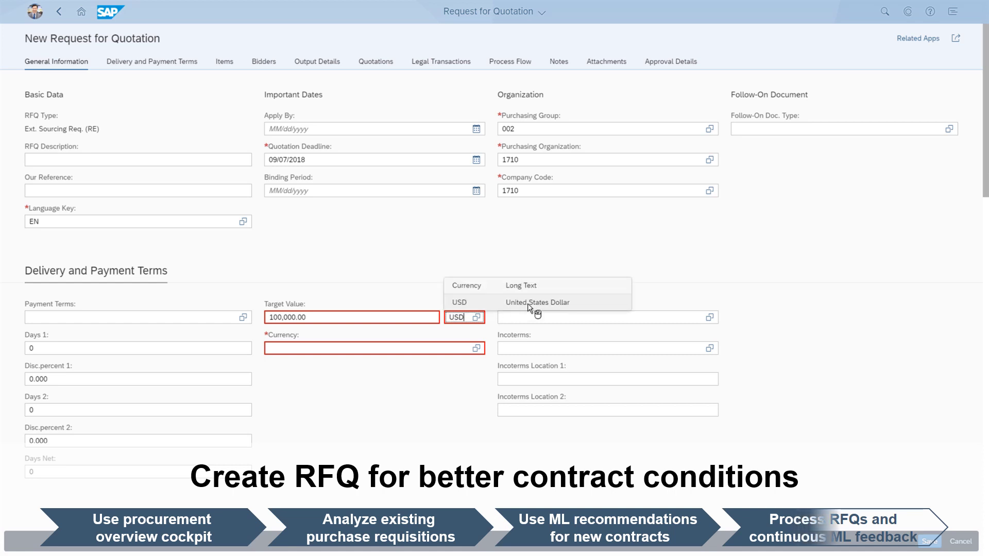
left_click(528, 304)
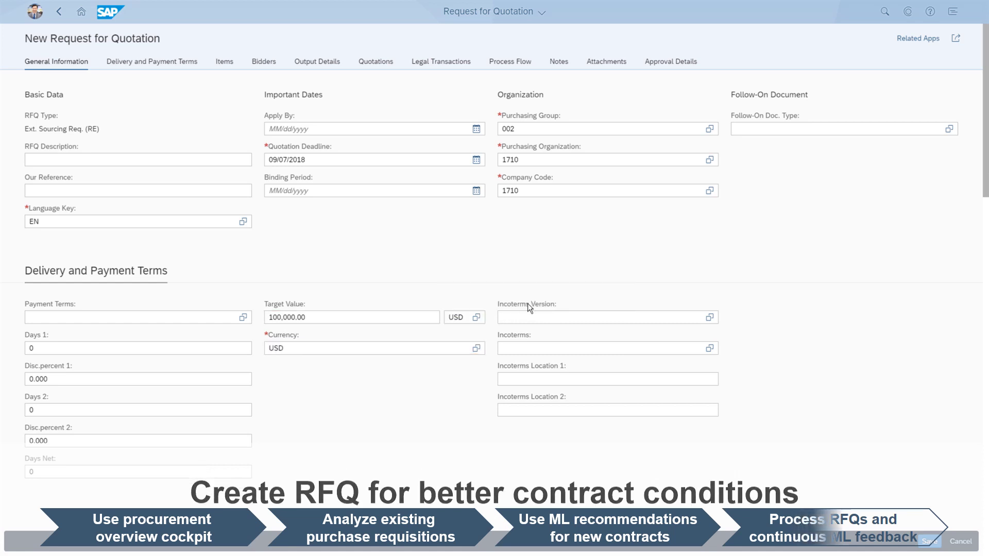
left_click(929, 541)
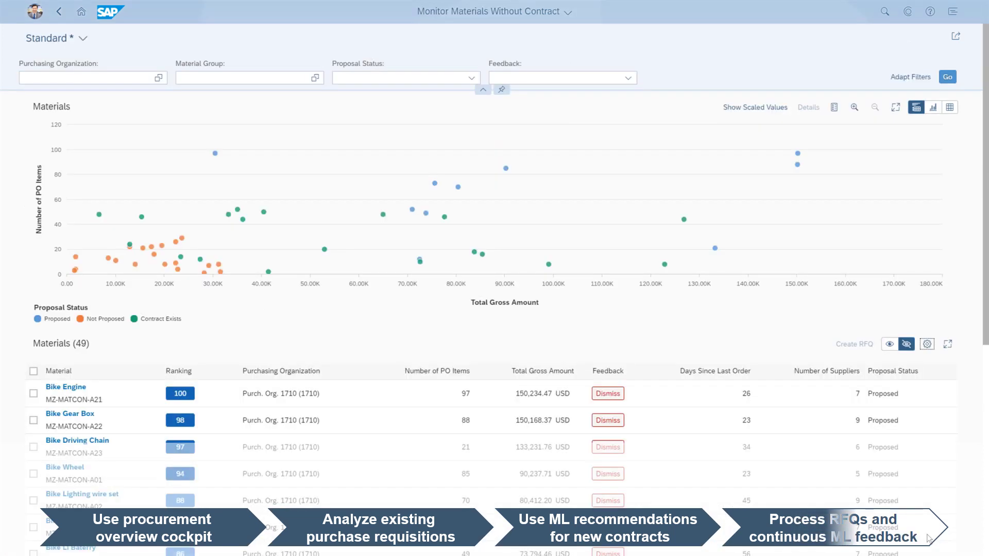
Step: In table view, select Bike Brake Wire, Brake set and Brake shoe and dismiss their proposals
left_click(949, 108)
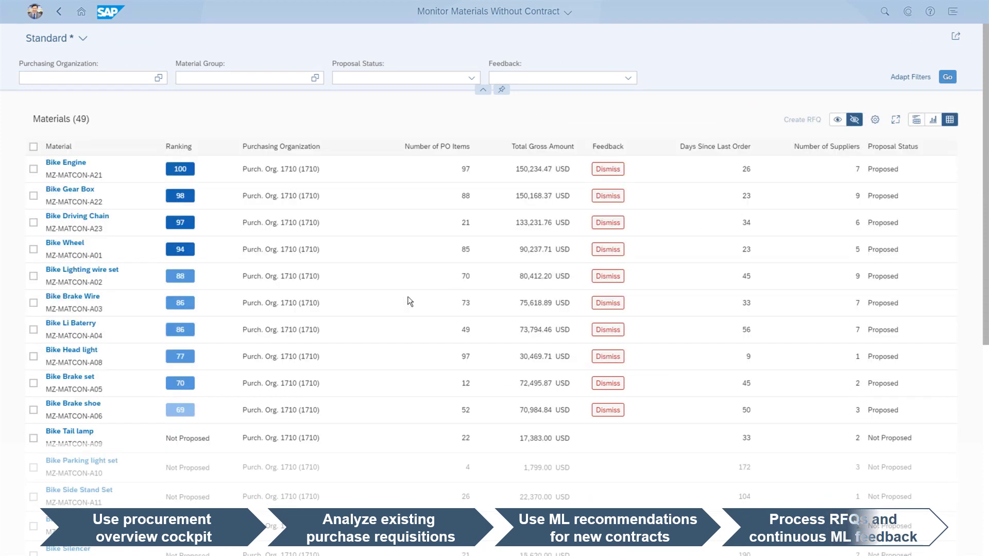
left_click(33, 303)
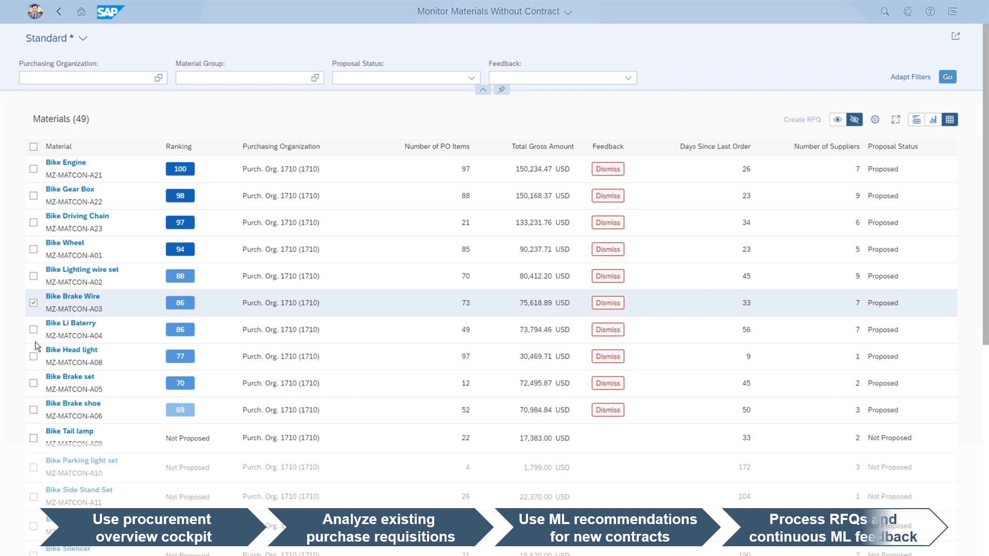
left_click(34, 383)
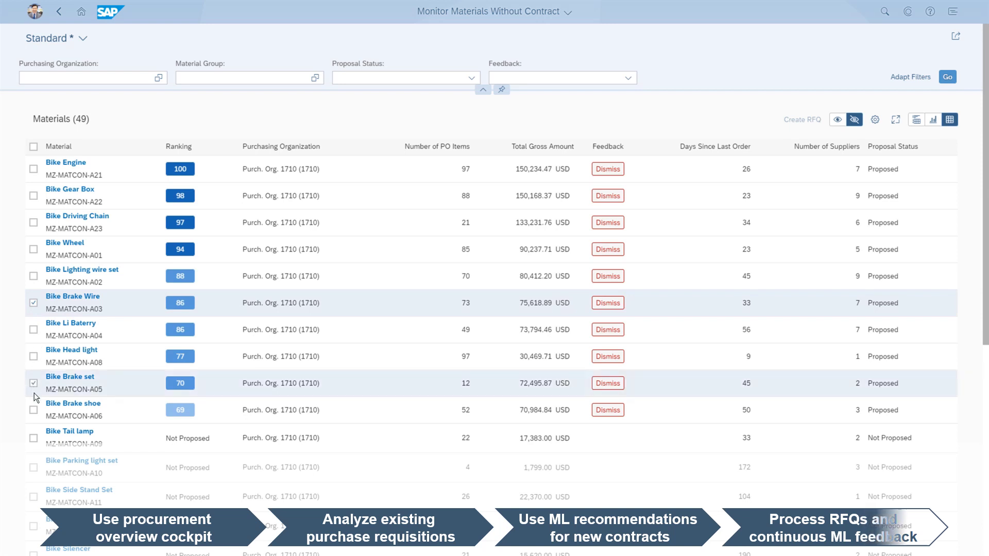
left_click(34, 410)
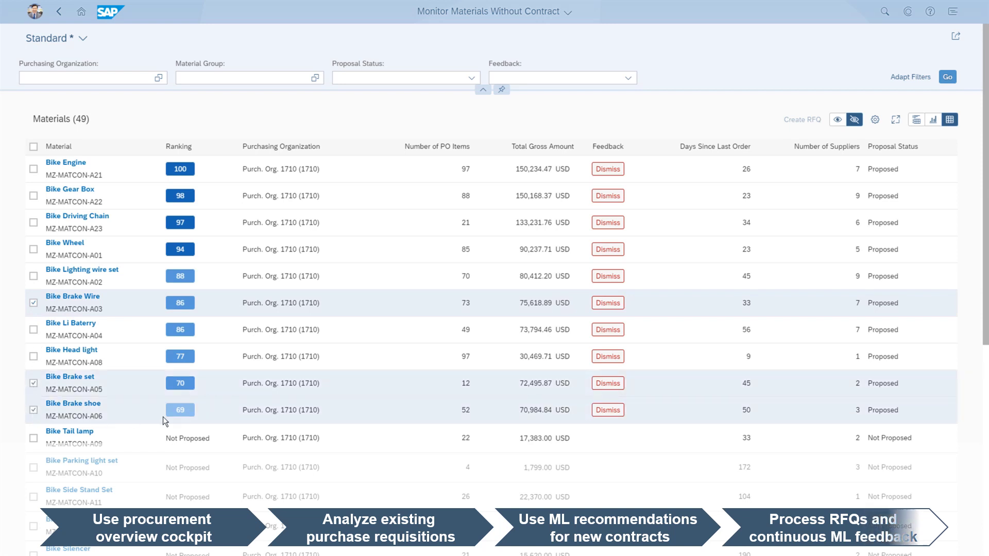
left_click(608, 304)
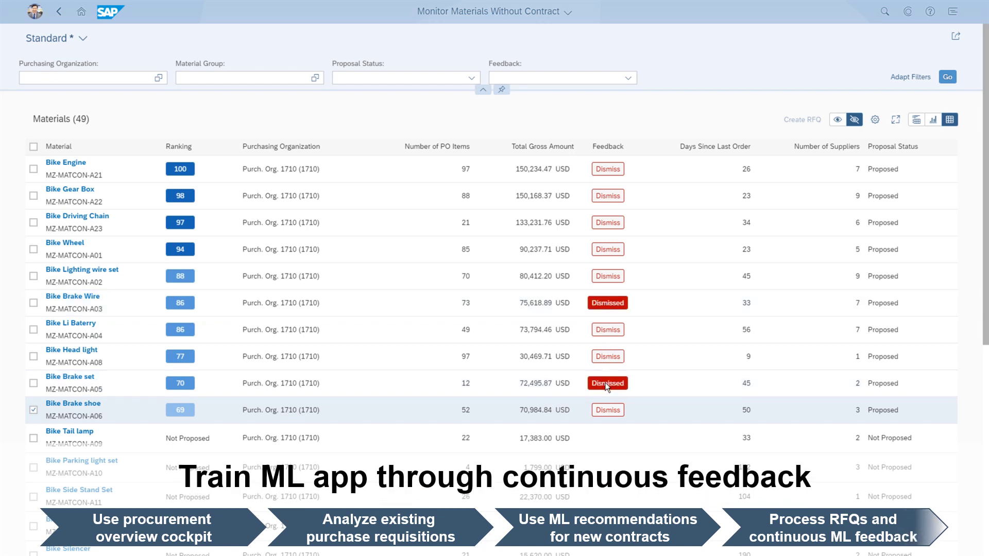
left_click(608, 411)
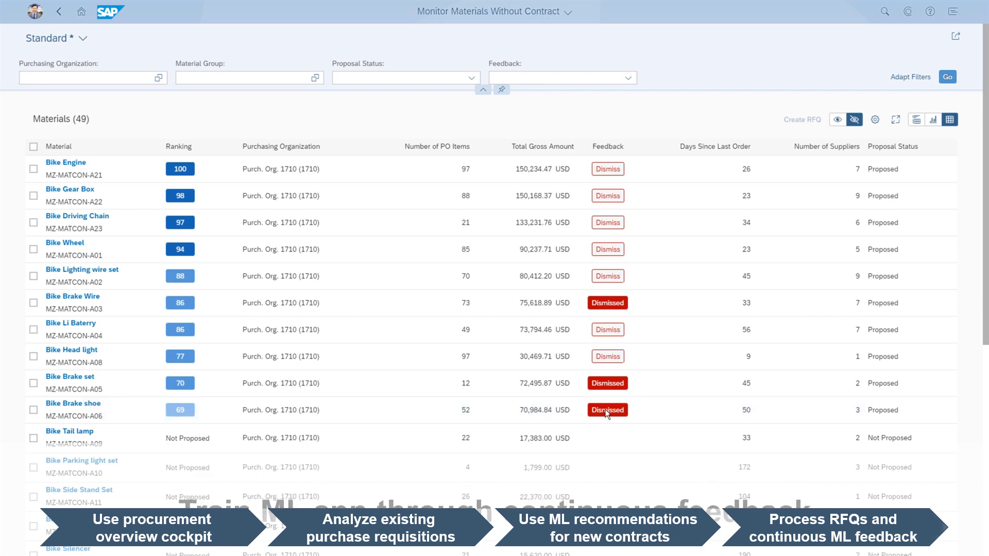